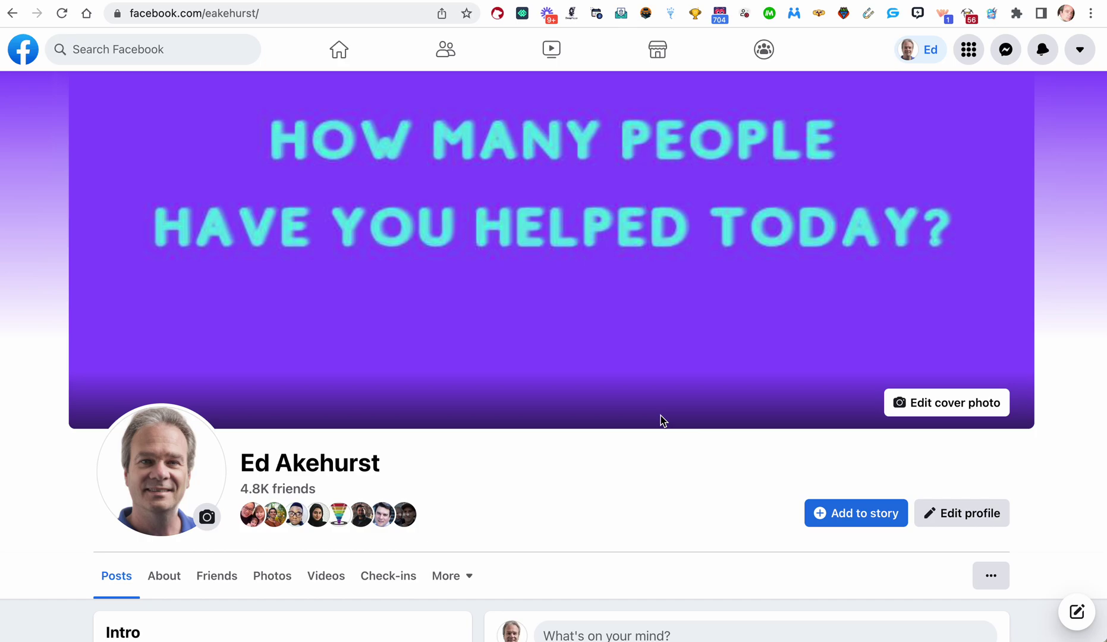
Open Email Miner and remove Gmail, Hotmail, MSN, Comcast and Outlook from the email providers
{"action": "left_click", "coordinate": [969, 14]}
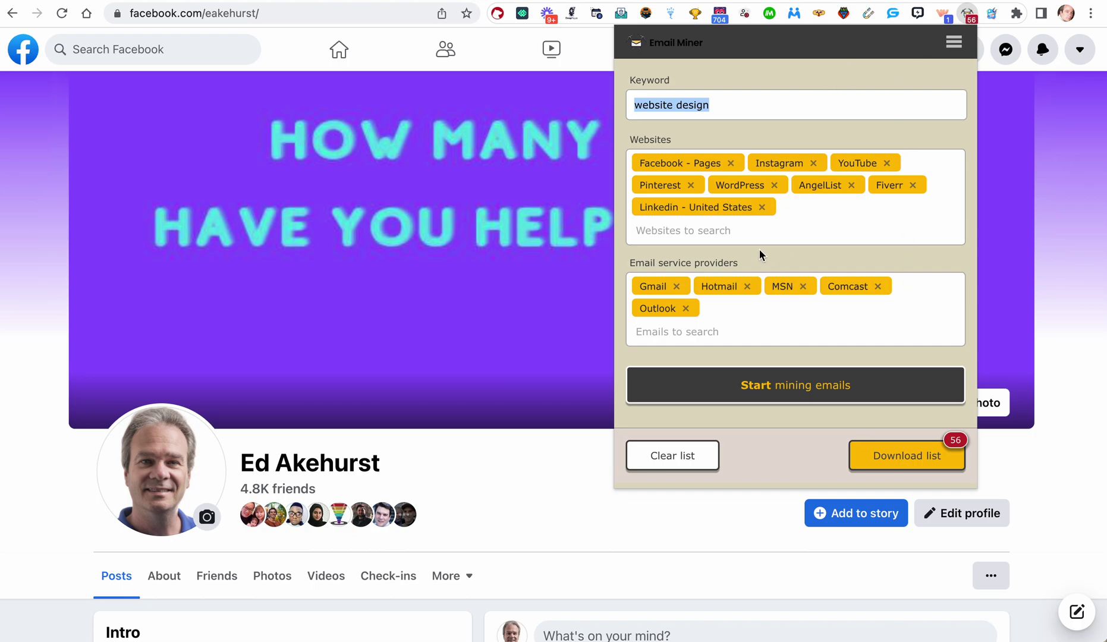
{"action": "left_click", "coordinate": [677, 286]}
{"action": "left_click", "coordinate": [686, 287]}
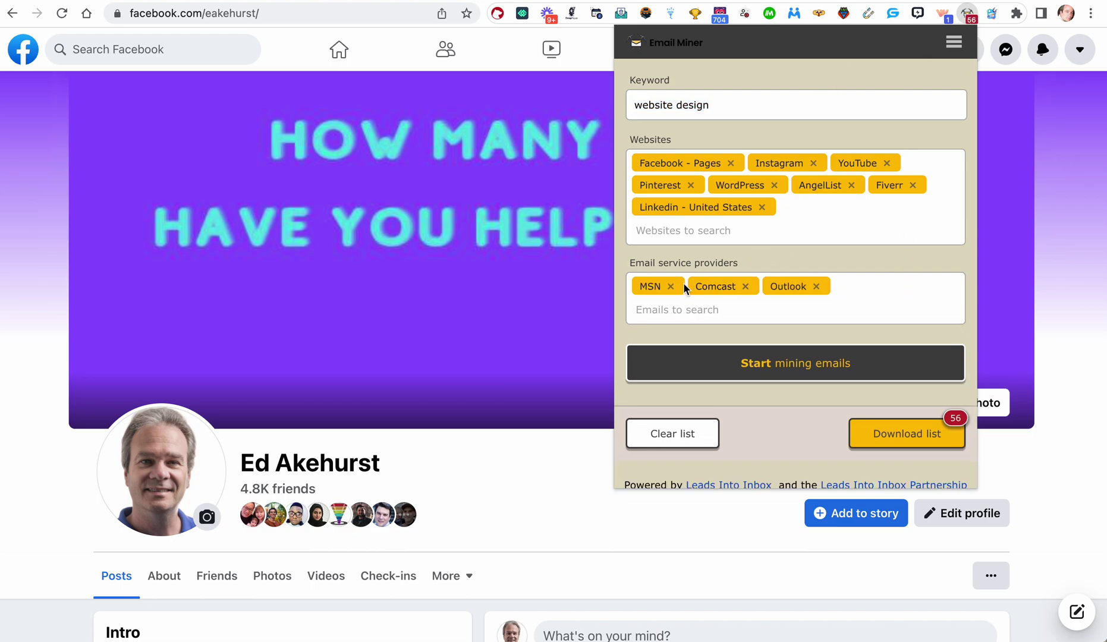
{"action": "left_click", "coordinate": [671, 287]}
{"action": "left_click", "coordinate": [687, 286]}
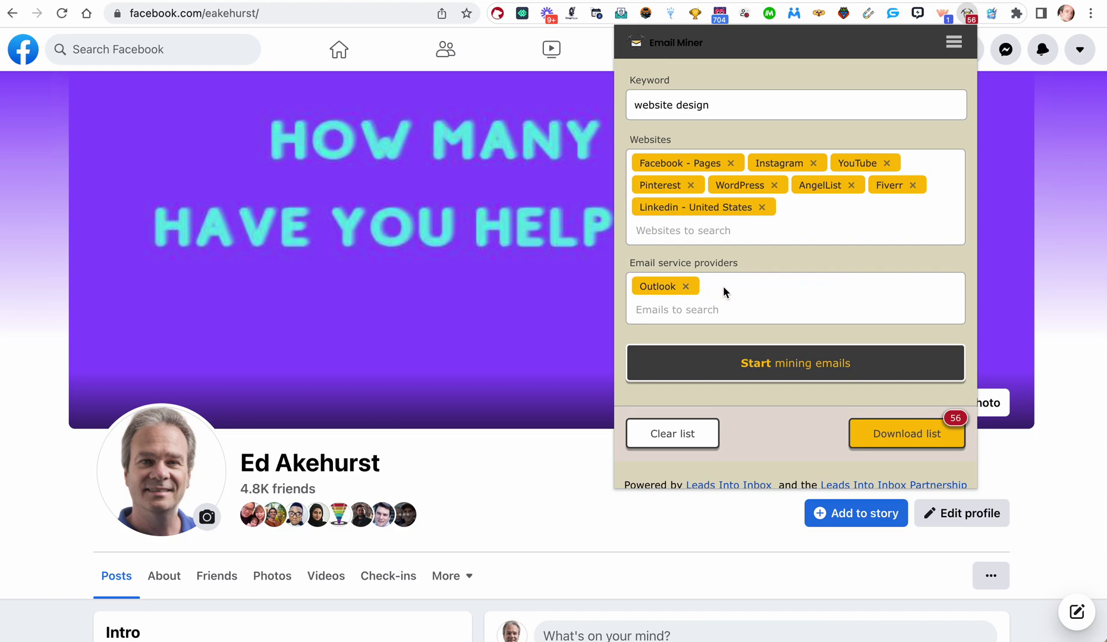
{"action": "left_click", "coordinate": [686, 287]}
Remove Facebook - Pages, YouTube, Instagram, Pinterest, WordPress, Fiverr, AngelList and Linkedin - United States from the websites
{"action": "left_click", "coordinate": [731, 163]}
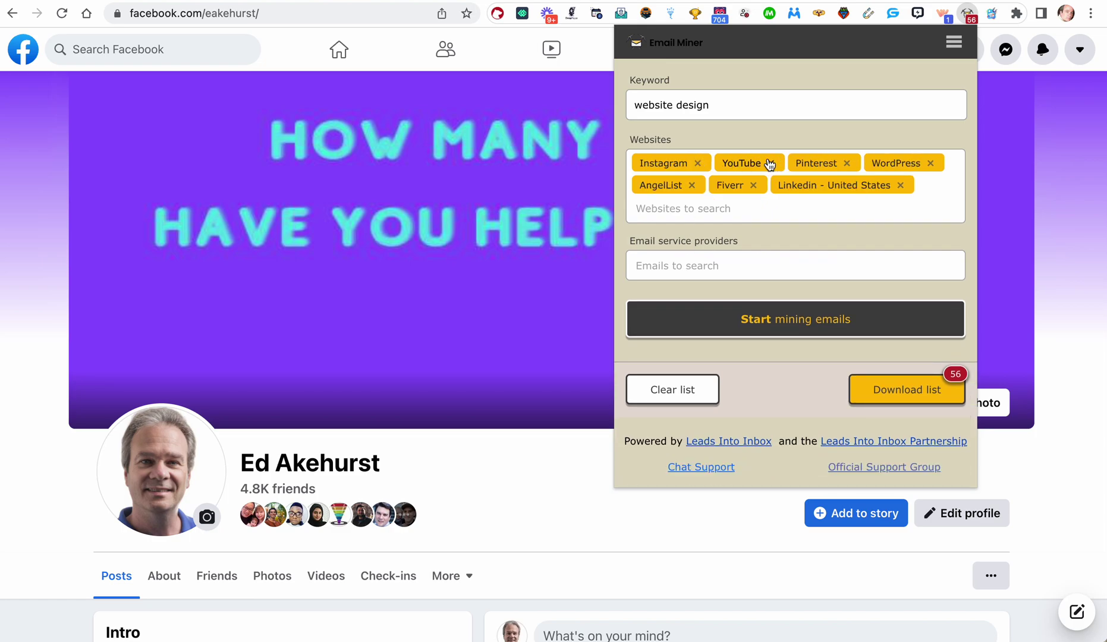
{"action": "left_click", "coordinate": [772, 164]}
{"action": "left_click", "coordinate": [697, 163]}
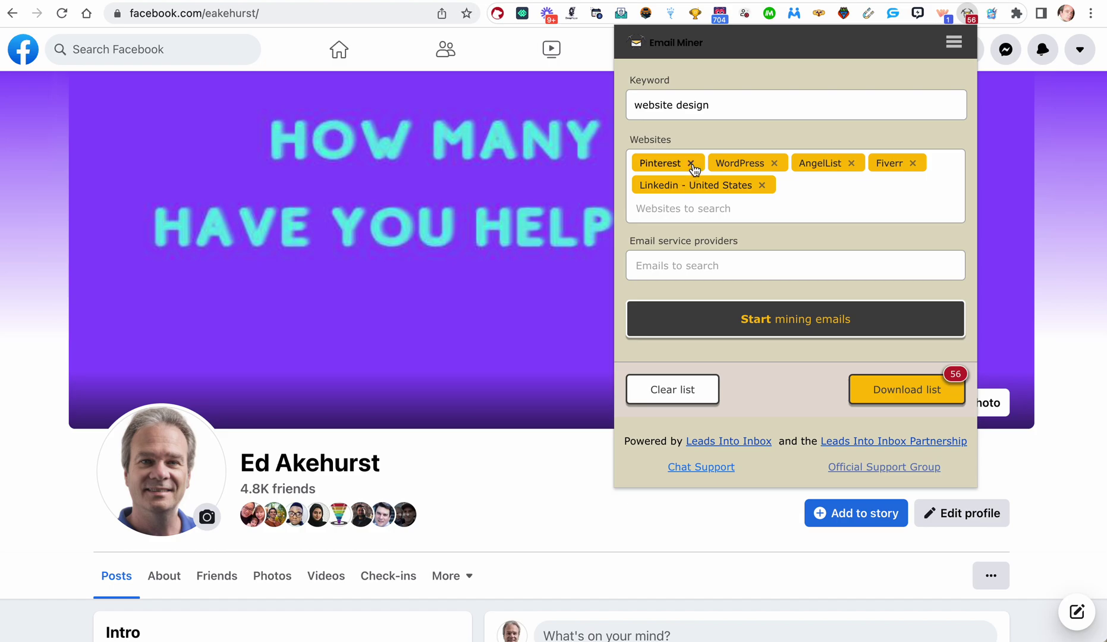
{"action": "left_click", "coordinate": [692, 164]}
{"action": "left_click", "coordinate": [698, 163]}
{"action": "left_click", "coordinate": [753, 164]}
{"action": "left_click", "coordinate": [691, 164]}
{"action": "left_click", "coordinate": [763, 163]}
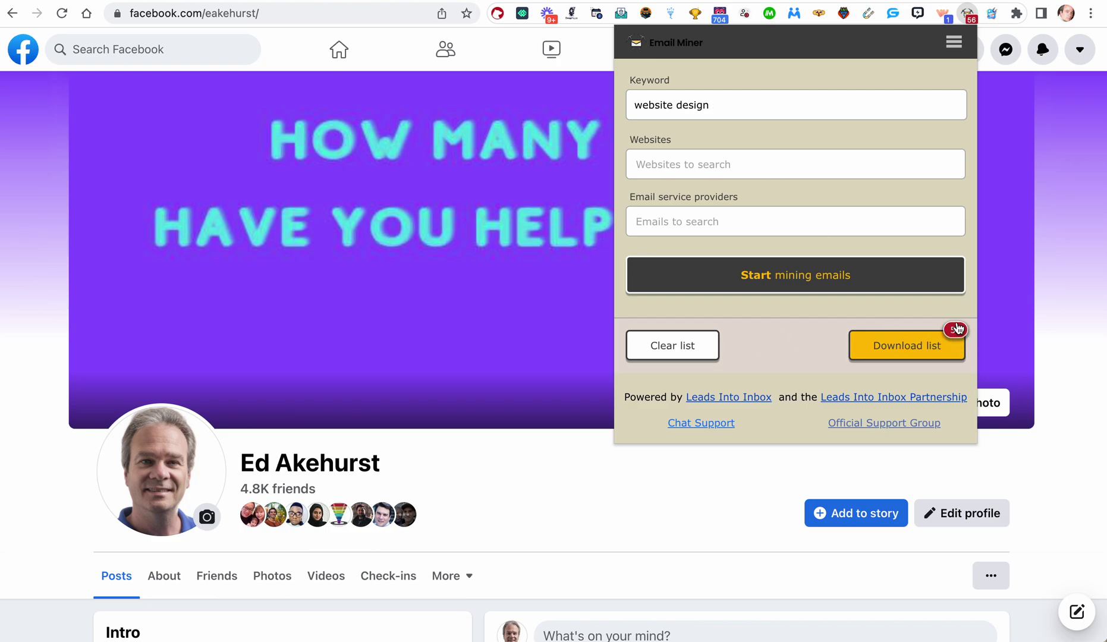
Clear and confirm deletion of the 56 previously mined emails
{"action": "left_click", "coordinate": [687, 352]}
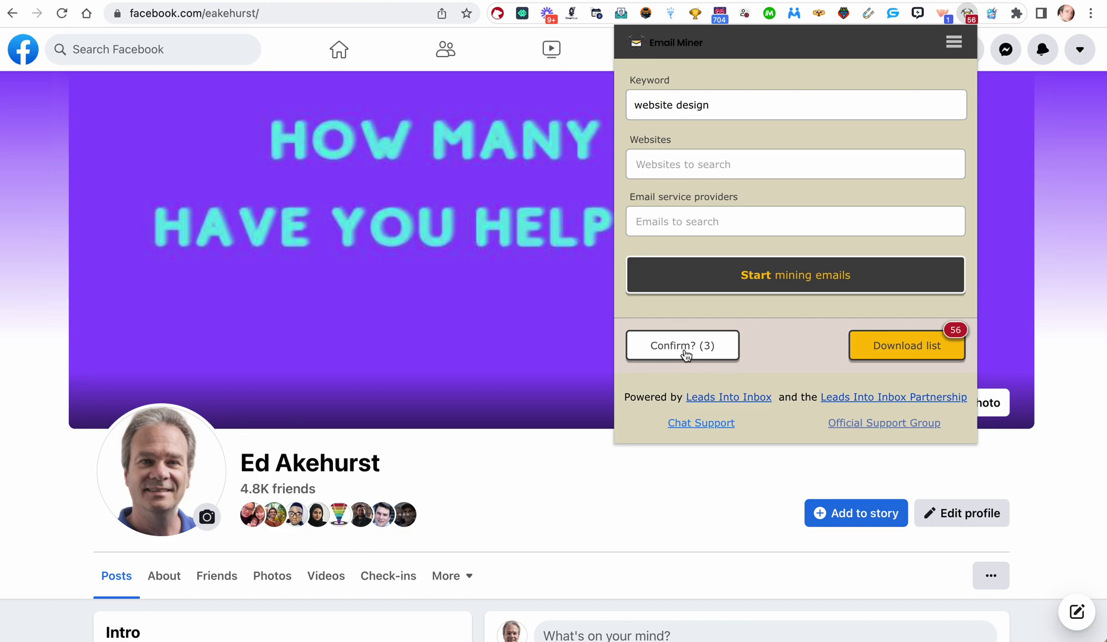
{"action": "left_click", "coordinate": [707, 354]}
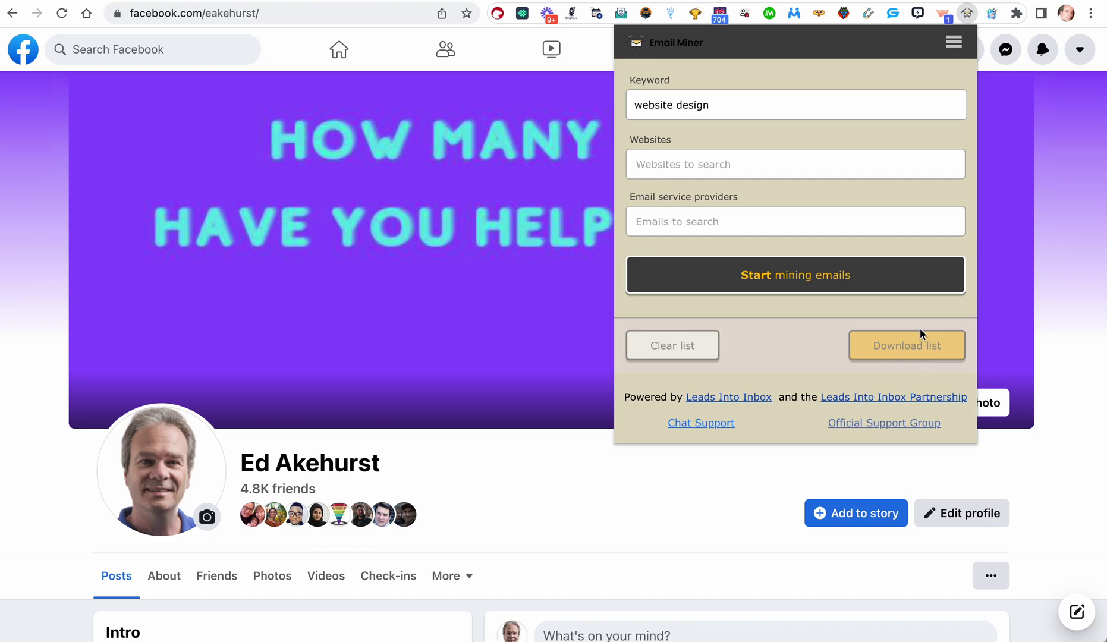
Add Facebook - Pages as the only website alongside the 'website design' keyword, then open the email providers list
{"action": "left_click", "coordinate": [721, 106]}
{"action": "left_click", "coordinate": [679, 165]}
{"action": "scroll", "coordinate": [695, 278], "scroll_direction": "down", "scroll_amount": 3}
{"action": "scroll", "coordinate": [695, 279], "scroll_direction": "down", "scroll_amount": 1}
{"action": "scroll", "coordinate": [694, 278], "scroll_direction": "down", "scroll_amount": 2}
{"action": "scroll", "coordinate": [694, 278], "scroll_direction": "up", "scroll_amount": 3}
{"action": "scroll", "coordinate": [695, 278], "scroll_direction": "up", "scroll_amount": 3}
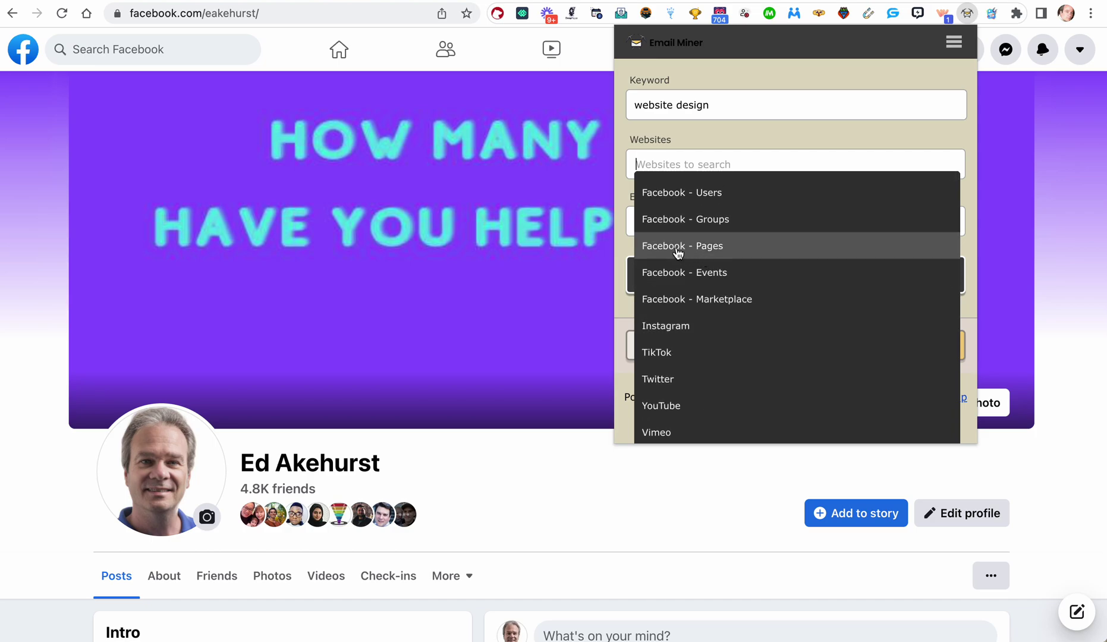
{"action": "left_click", "coordinate": [679, 253]}
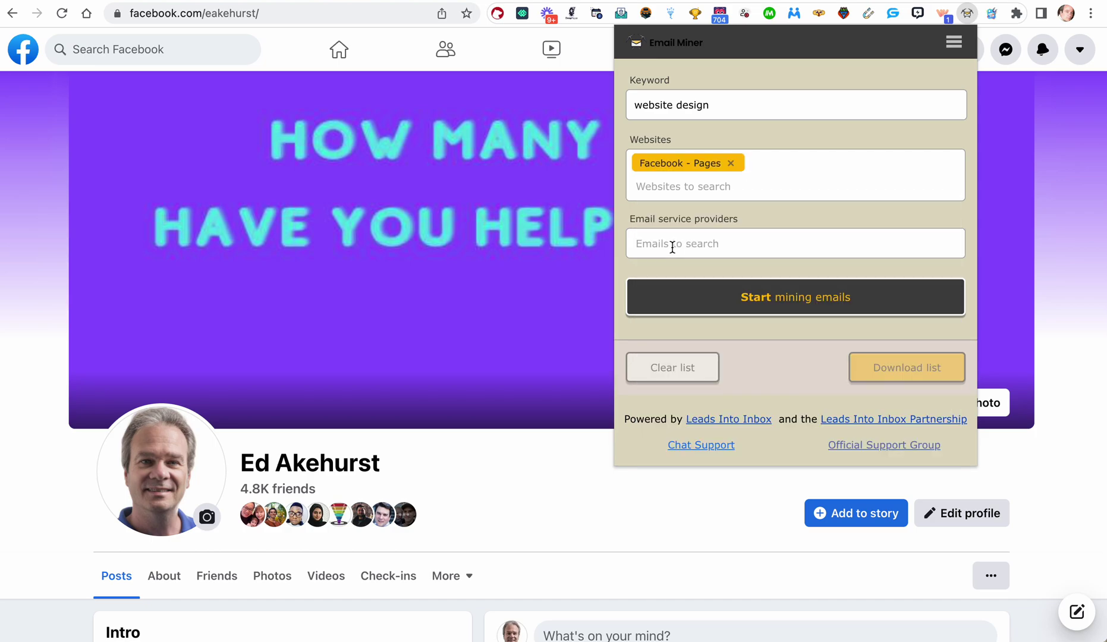
{"action": "left_click", "coordinate": [672, 247]}
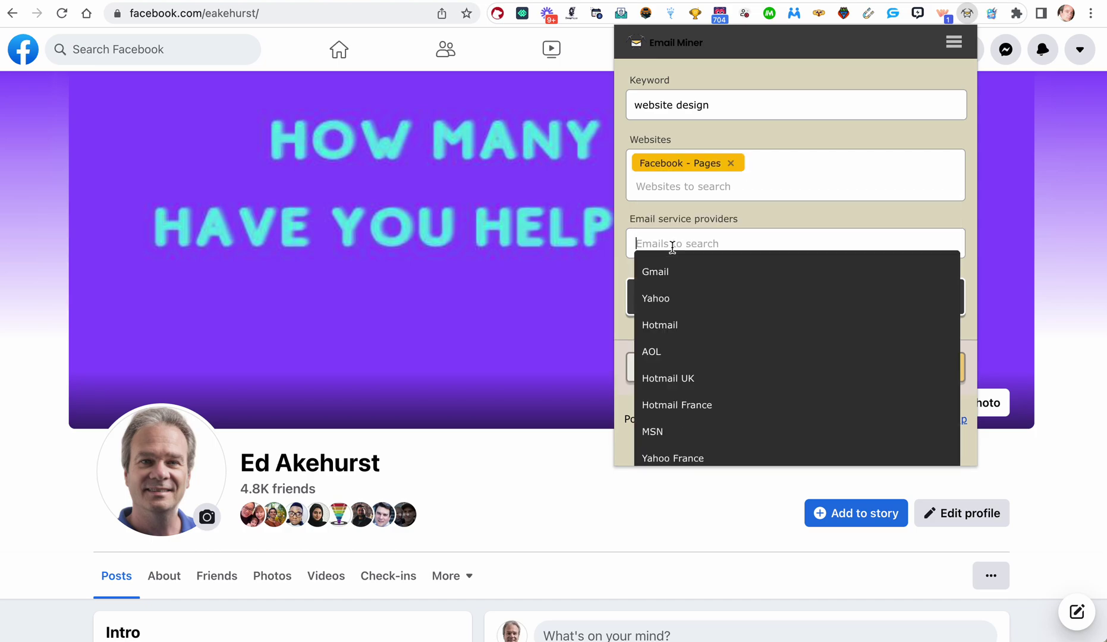
Pick Gmail as the sole email provider and let mining page through the Google results
{"action": "left_click", "coordinate": [667, 279]}
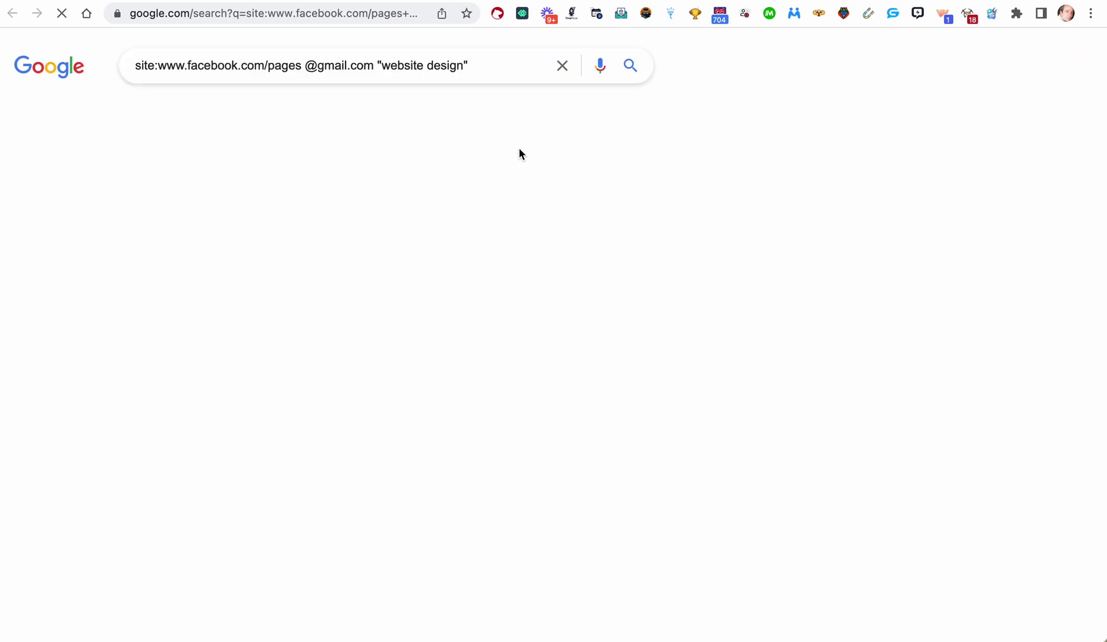
{"action": "scroll", "coordinate": [519, 154], "scroll_direction": "down", "scroll_amount": 5}
{"action": "scroll", "coordinate": [519, 154], "scroll_direction": "down", "scroll_amount": 2}
{"action": "scroll", "coordinate": [519, 153], "scroll_direction": "down", "scroll_amount": 3}
{"action": "scroll", "coordinate": [519, 153], "scroll_direction": "down", "scroll_amount": 5}
{"action": "scroll", "coordinate": [519, 153], "scroll_direction": "down", "scroll_amount": 1}
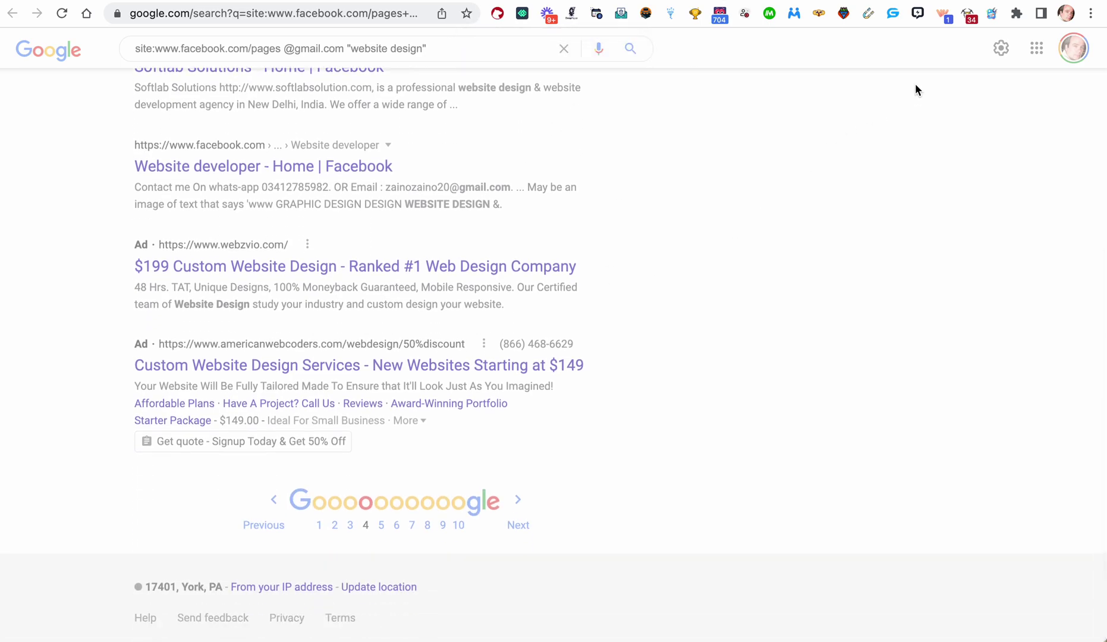
Stop the mining, download the 34 collected emails as a CSV, and show recent downloads
{"action": "left_click", "coordinate": [968, 15]}
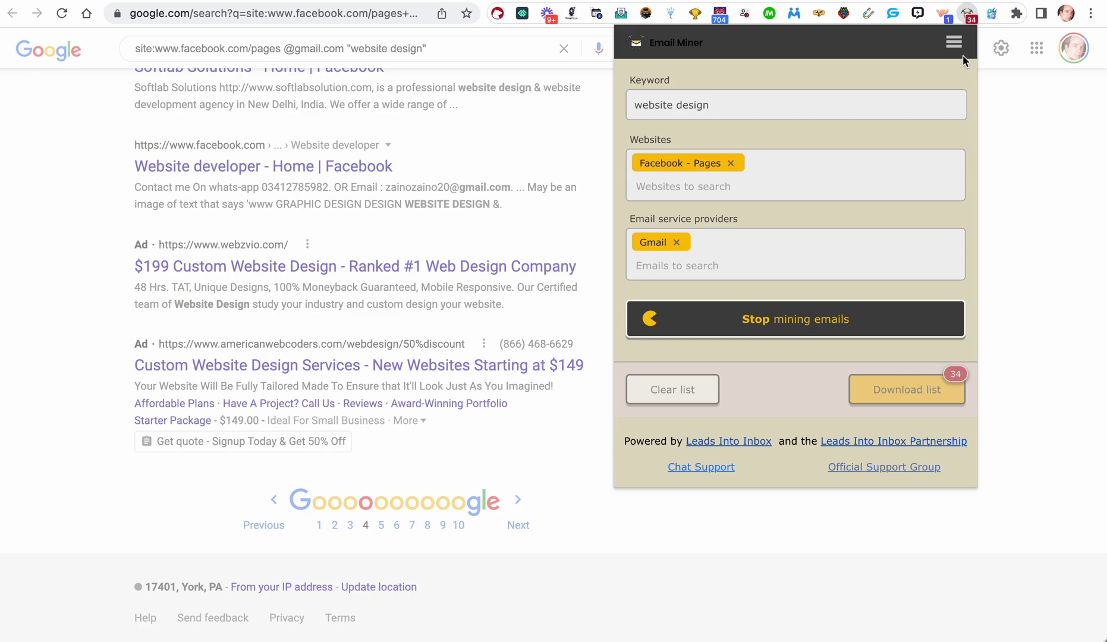
{"action": "left_click", "coordinate": [800, 321]}
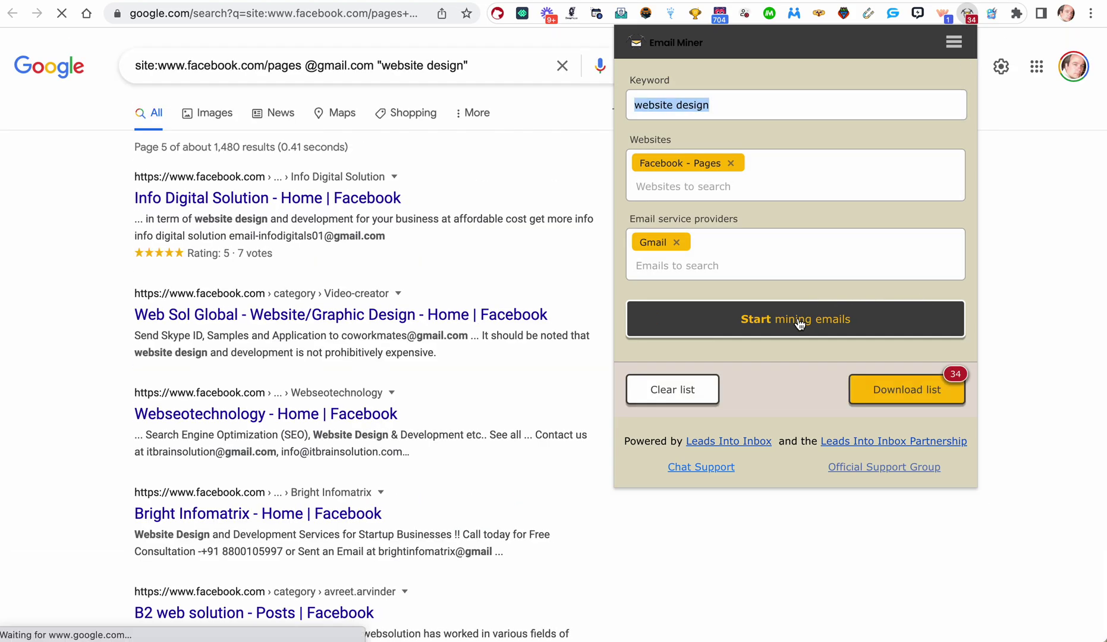
{"action": "left_click", "coordinate": [895, 397]}
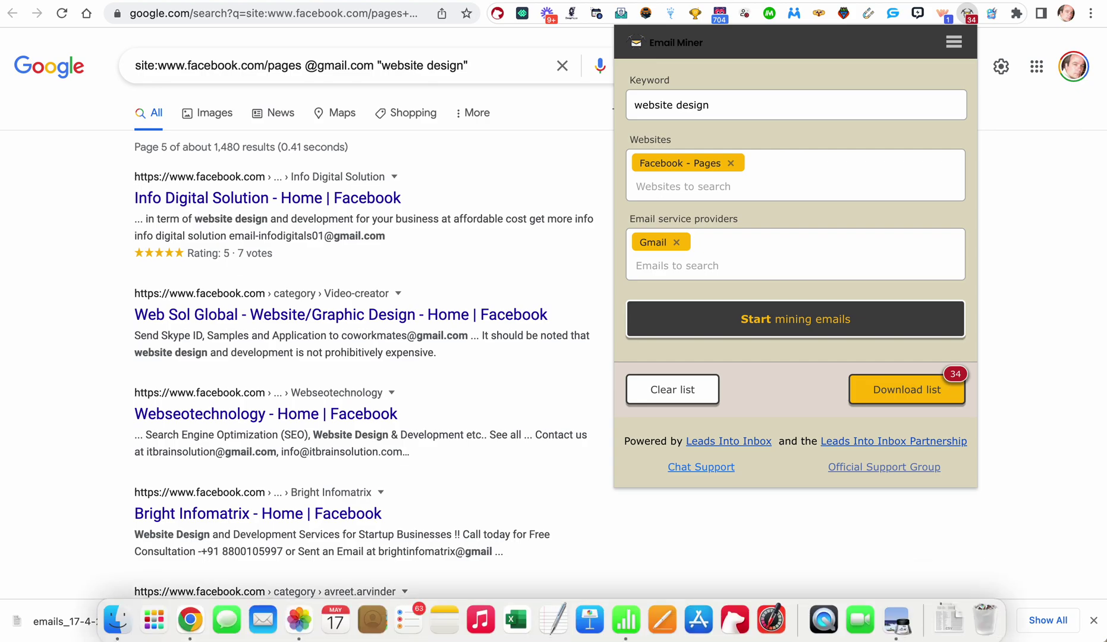
{"action": "left_click", "coordinate": [950, 619]}
Open emails_17-4-2022_14-15.csv in Numbers and scroll through the mined keyword, email, name and url rows
{"action": "left_click", "coordinate": [947, 570]}
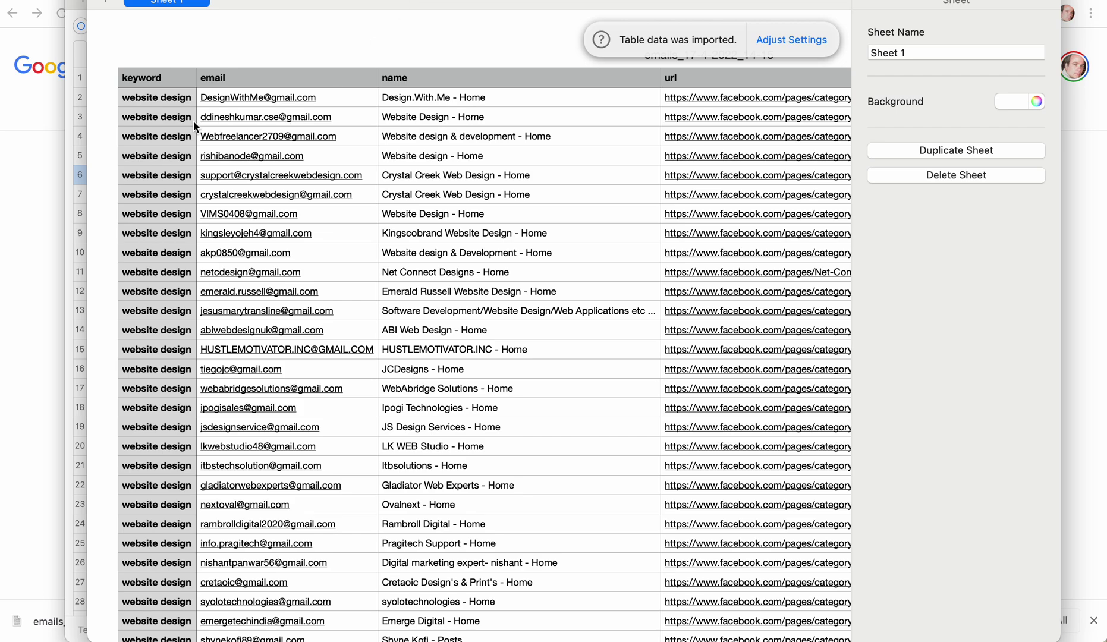
{"action": "scroll", "coordinate": [182, 293], "scroll_direction": "down", "scroll_amount": 3}
{"action": "scroll", "coordinate": [183, 293], "scroll_direction": "up", "scroll_amount": 3}
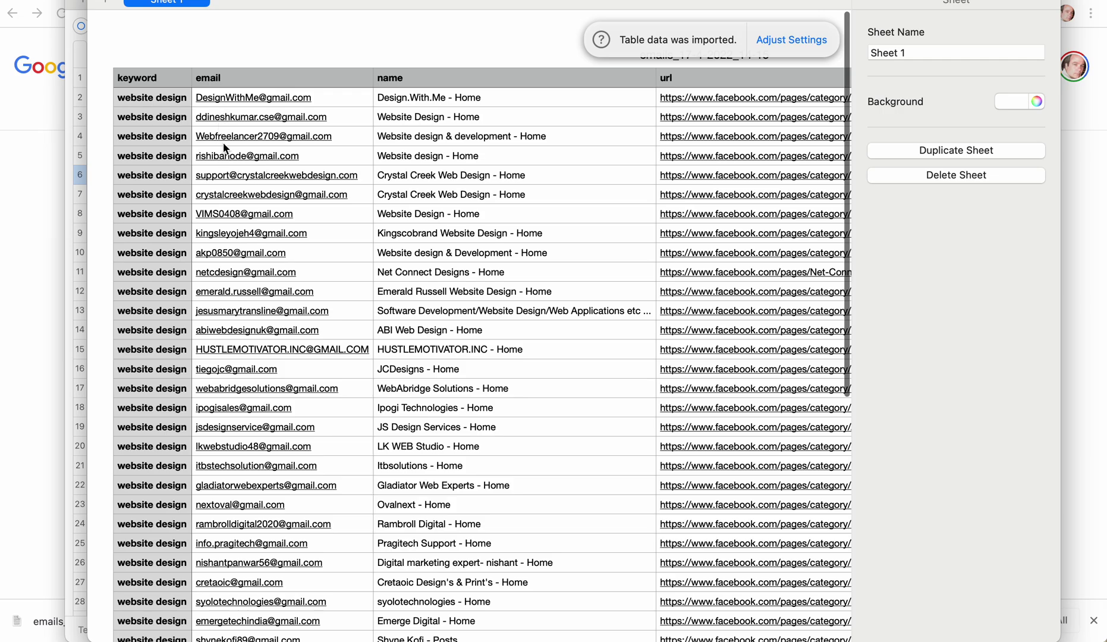
{"action": "scroll", "coordinate": [222, 143], "scroll_direction": "down", "scroll_amount": 1}
{"action": "scroll", "coordinate": [234, 200], "scroll_direction": "down", "scroll_amount": 4}
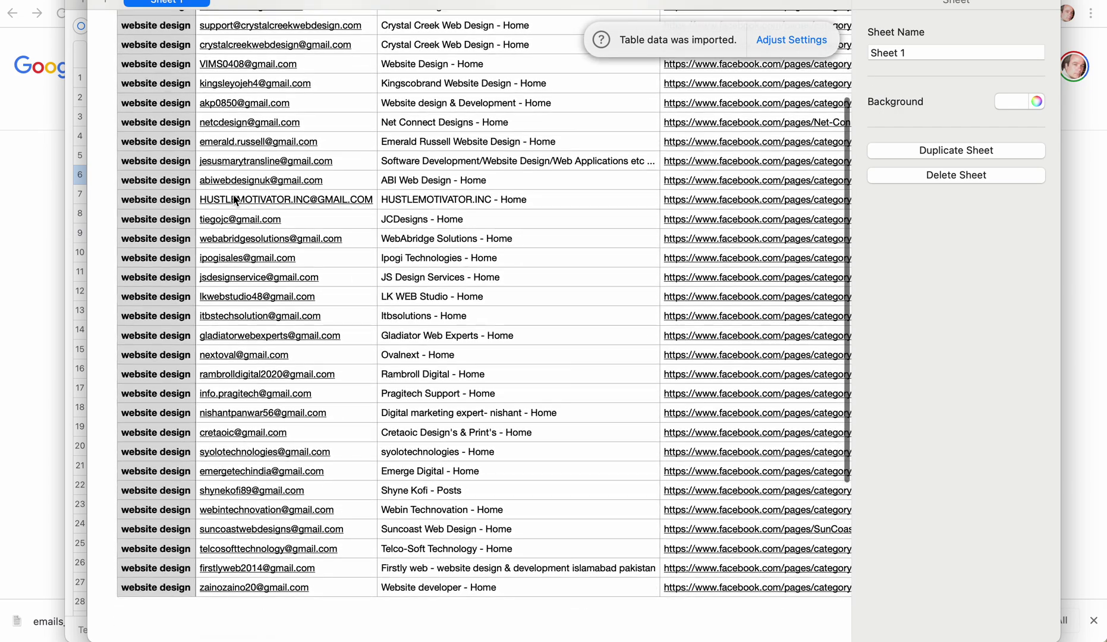
{"action": "scroll", "coordinate": [235, 200], "scroll_direction": "down", "scroll_amount": 1}
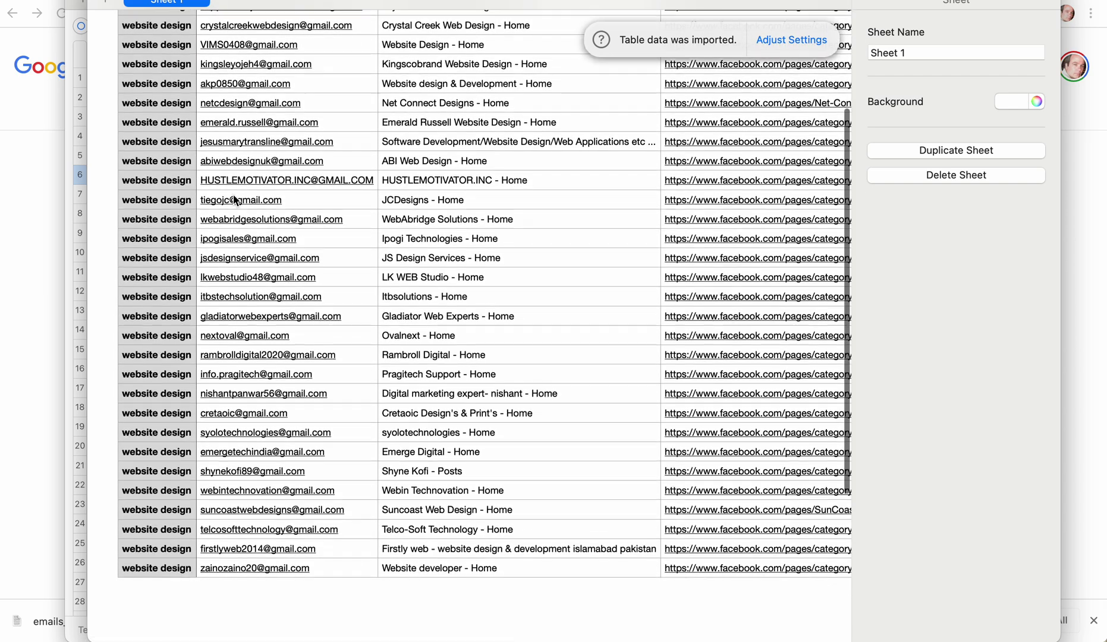
{"action": "scroll", "coordinate": [234, 200], "scroll_direction": "down", "scroll_amount": 3}
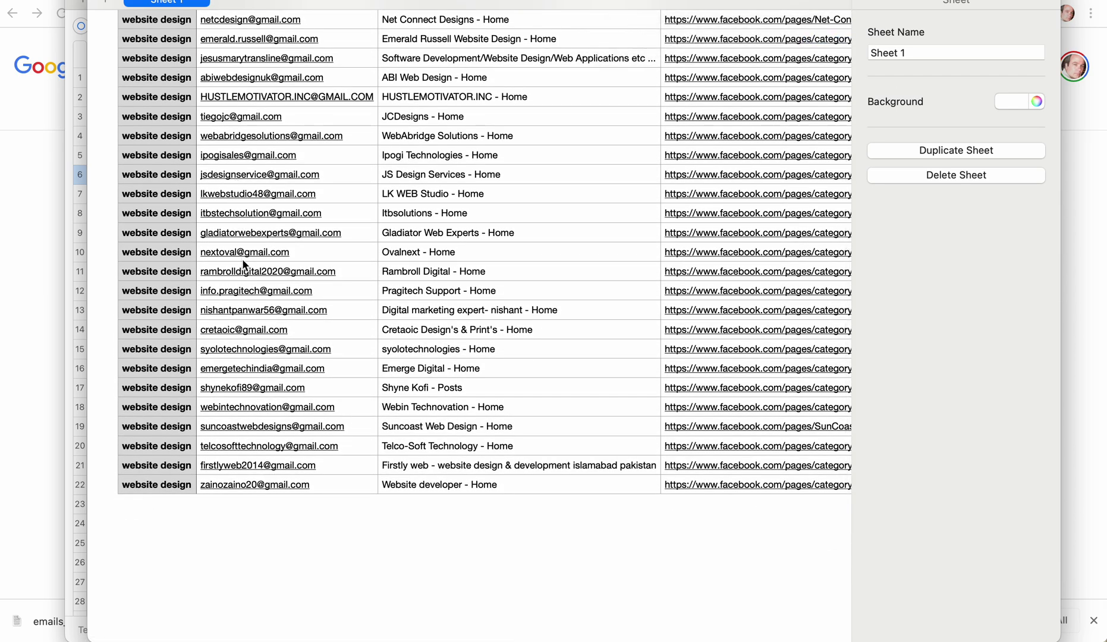
{"action": "scroll", "coordinate": [244, 264], "scroll_direction": "down", "scroll_amount": 2}
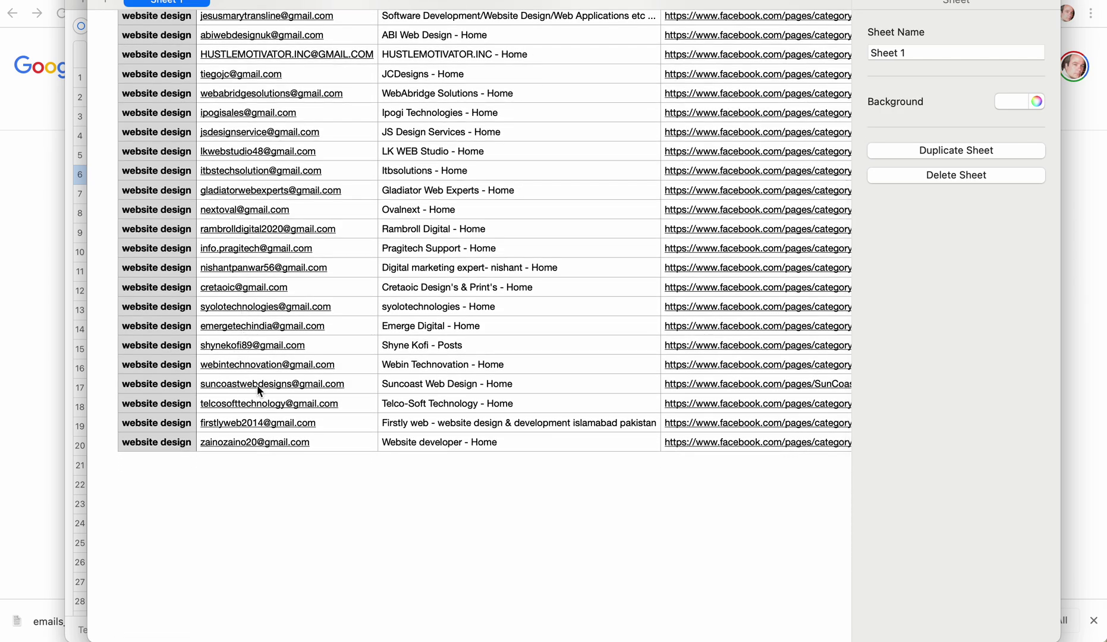
{"action": "scroll", "coordinate": [275, 326], "scroll_direction": "up", "scroll_amount": 12}
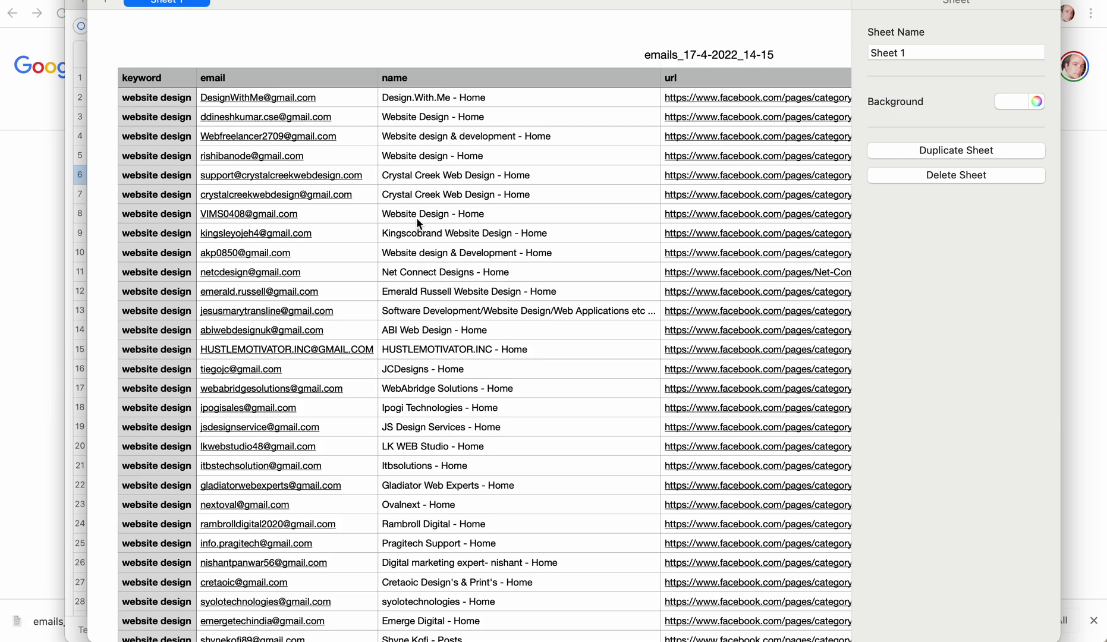
Scroll the sheet sideways to inspect the Facebook url column of the 34 mined rows
{"action": "scroll", "coordinate": [461, 294], "scroll_direction": "right", "scroll_amount": 10}
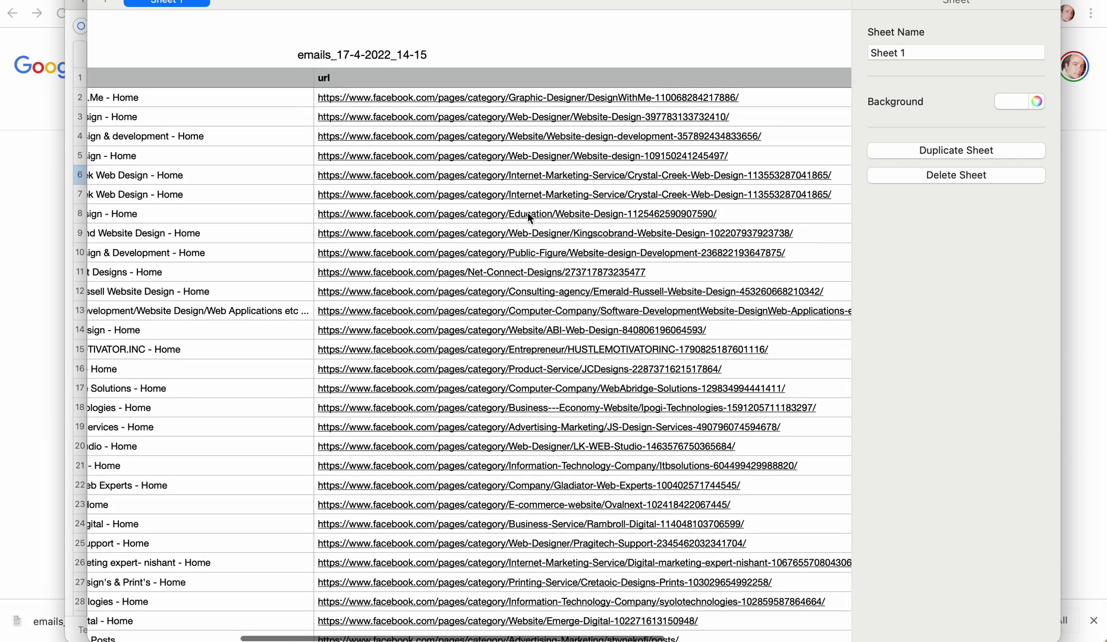
{"action": "scroll", "coordinate": [596, 229], "scroll_direction": "right", "scroll_amount": 3}
{"action": "scroll", "coordinate": [601, 202], "scroll_direction": "left", "scroll_amount": 8}
{"action": "scroll", "coordinate": [594, 160], "scroll_direction": "left", "scroll_amount": 8}
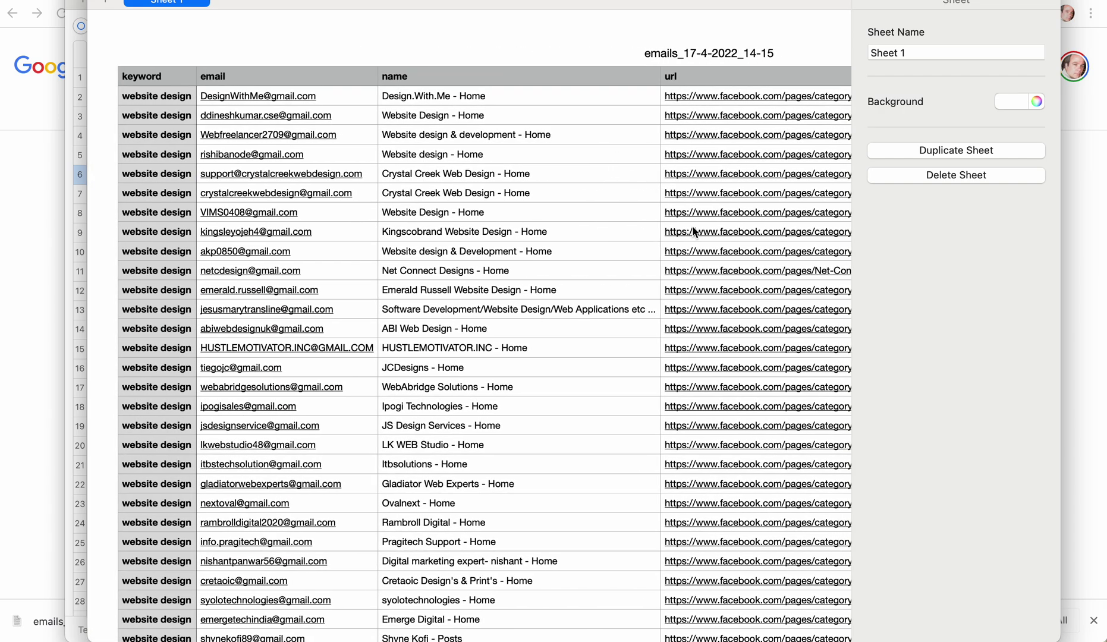
{"action": "scroll", "coordinate": [737, 188], "scroll_direction": "right", "scroll_amount": 5}
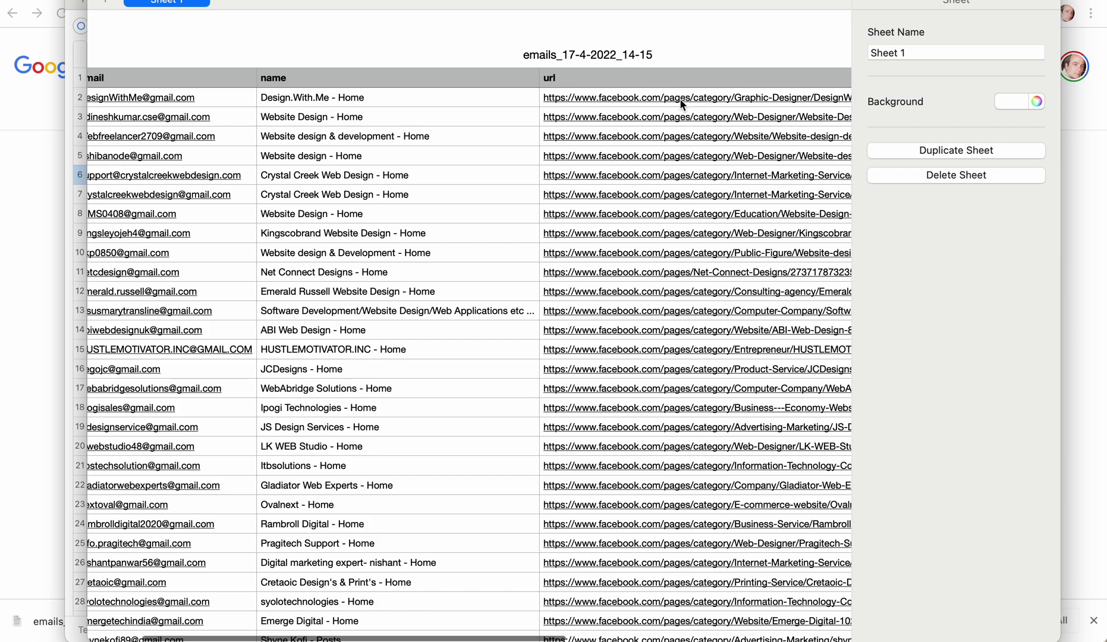
{"action": "scroll", "coordinate": [666, 142], "scroll_direction": "left", "scroll_amount": 6}
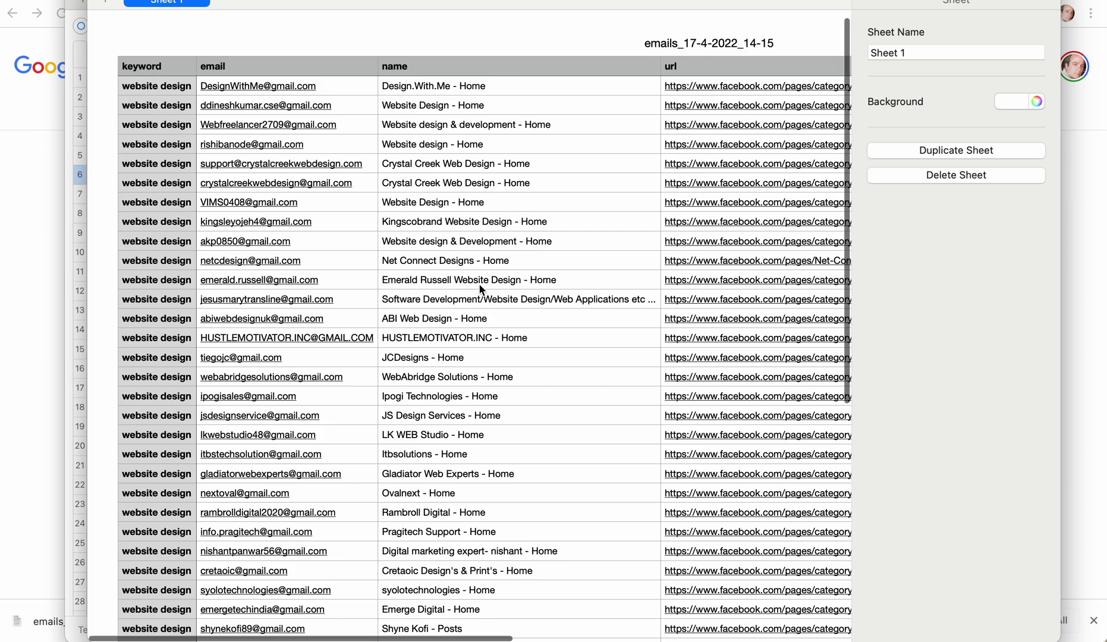
{"action": "scroll", "coordinate": [544, 207], "scroll_direction": "right", "scroll_amount": 2}
{"action": "scroll", "coordinate": [544, 207], "scroll_direction": "up", "scroll_amount": 1}
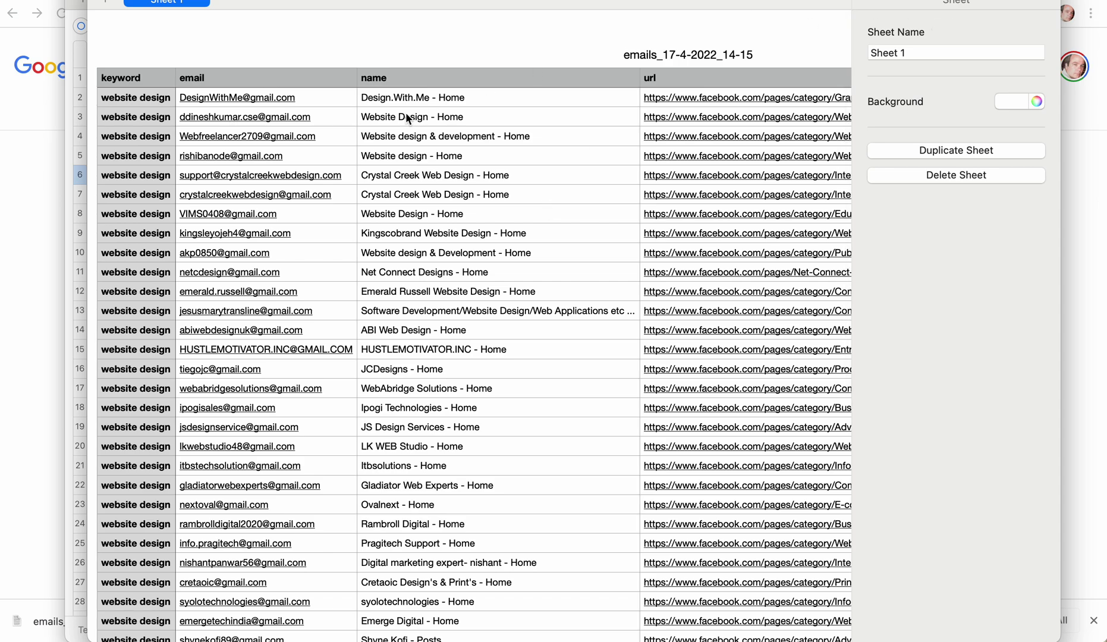
Return to the Google results and reopen Email Miner still holding the 34 saved emails
{"action": "left_click", "coordinate": [39, 189]}
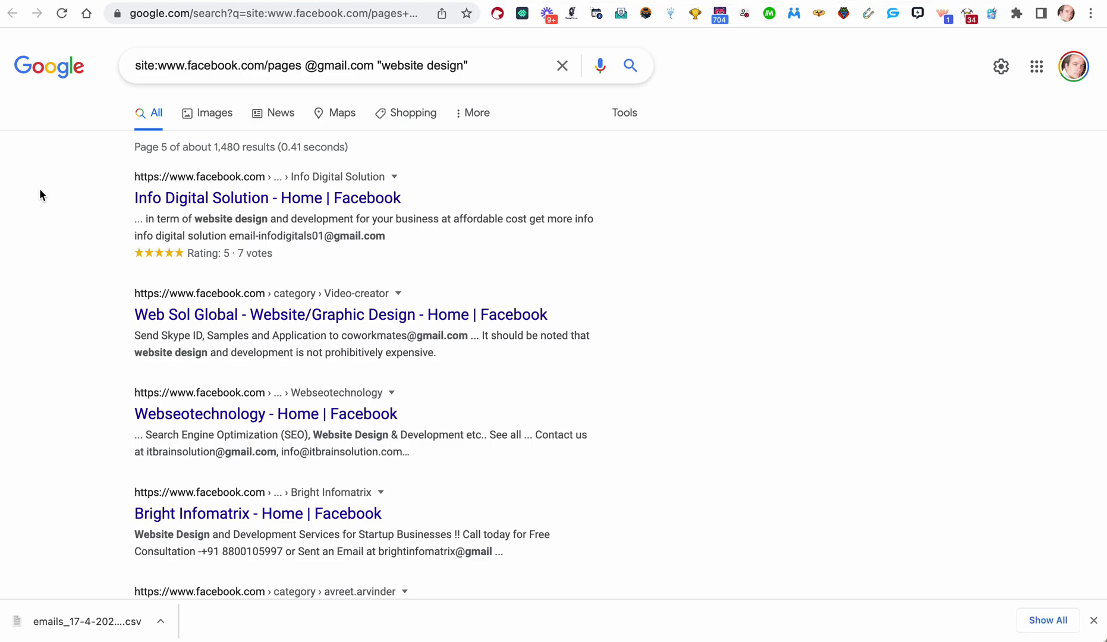
{"action": "left_click", "coordinate": [968, 15]}
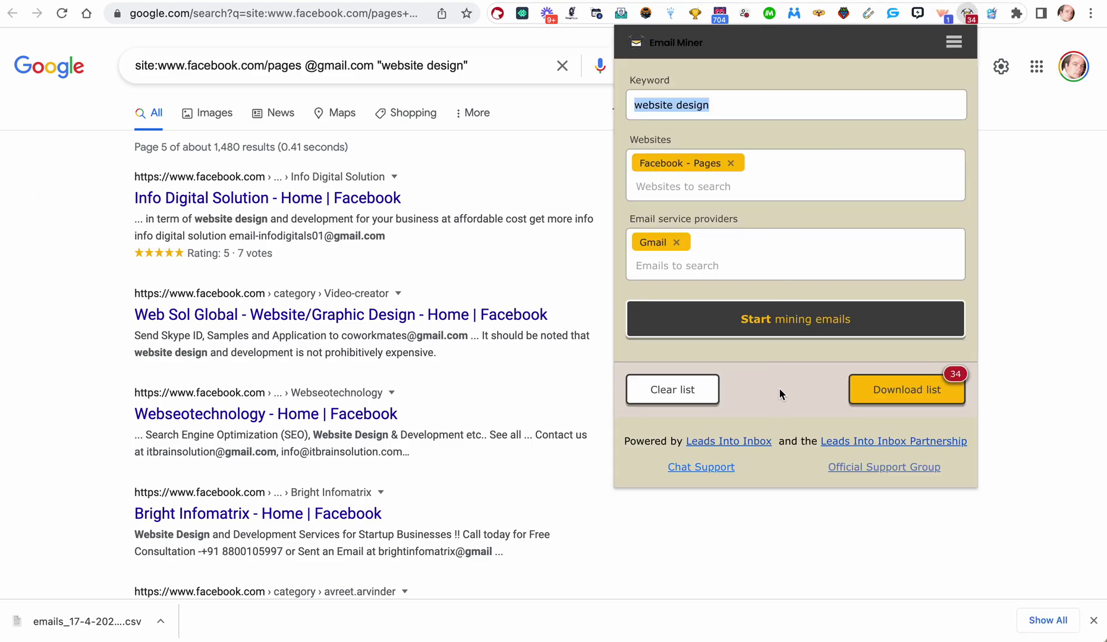